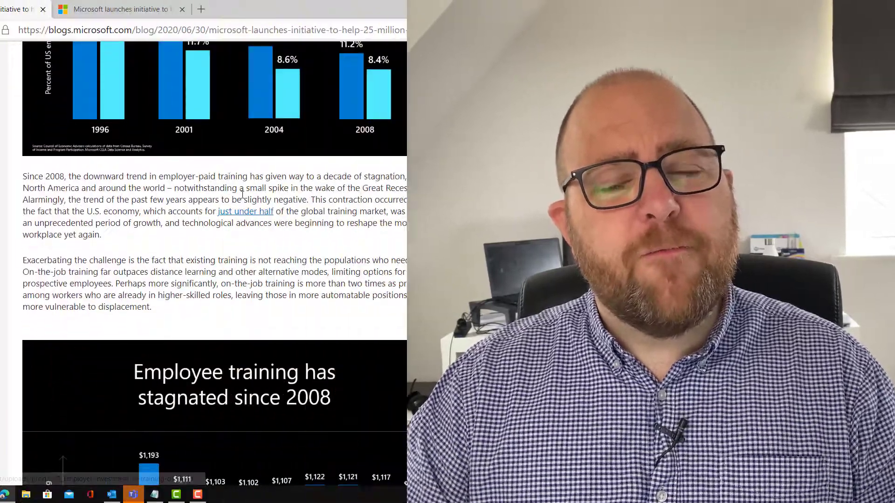
Step: Scroll the Microsoft blog article down to the four free LinkedIn Learning soft-skill paths
{"action": "scroll", "coordinate": [243, 196], "scroll_direction": "down", "scroll_amount": 7}
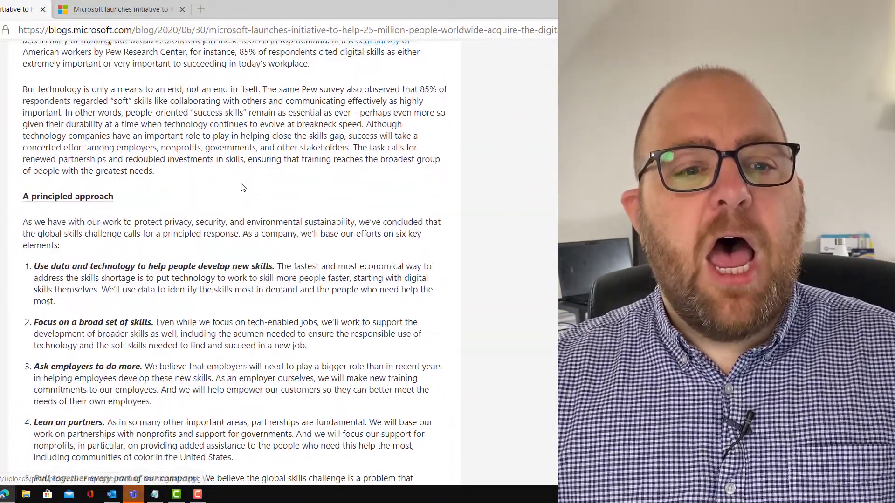
{"action": "scroll", "coordinate": [243, 187], "scroll_direction": "down", "scroll_amount": 13}
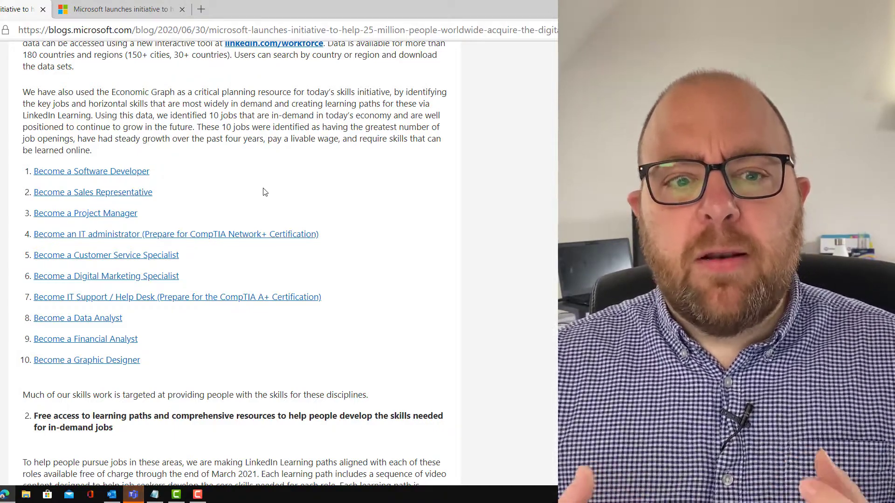
{"action": "scroll", "coordinate": [260, 212], "scroll_direction": "down", "scroll_amount": 1}
{"action": "scroll", "coordinate": [260, 212], "scroll_direction": "down", "scroll_amount": 7}
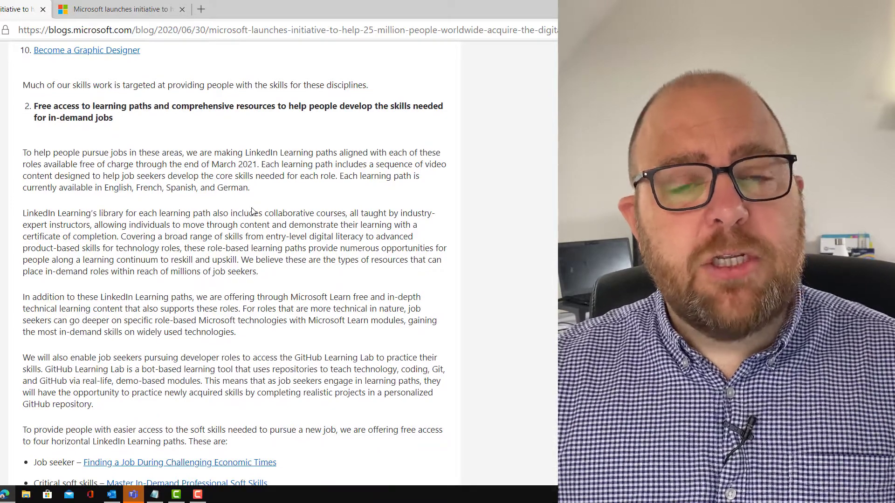
{"action": "scroll", "coordinate": [254, 215], "scroll_direction": "down", "scroll_amount": 3}
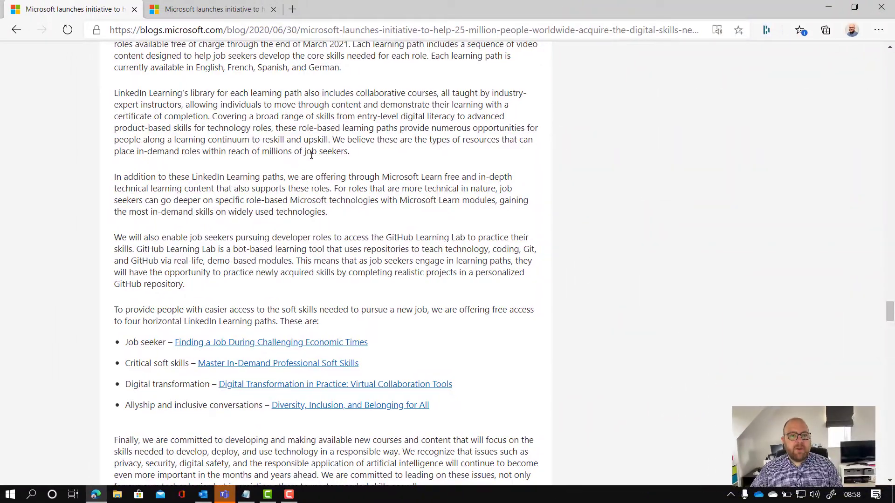
Step: Load opportunity.linkedin.com from the address bar and go to its Prepare for Interviews page
{"action": "left_click", "coordinate": [231, 30]}
{"action": "type", "text": "opp"}
{"action": "key", "text": "Return"}
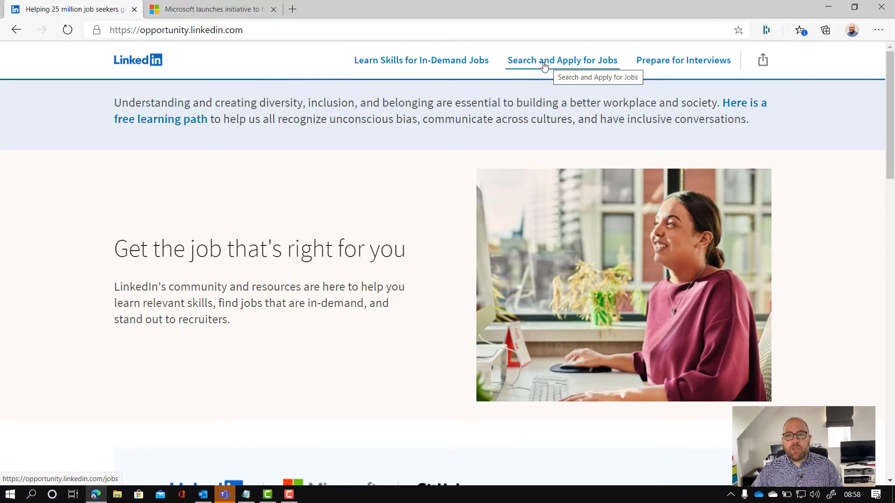
{"action": "left_click", "coordinate": [682, 65]}
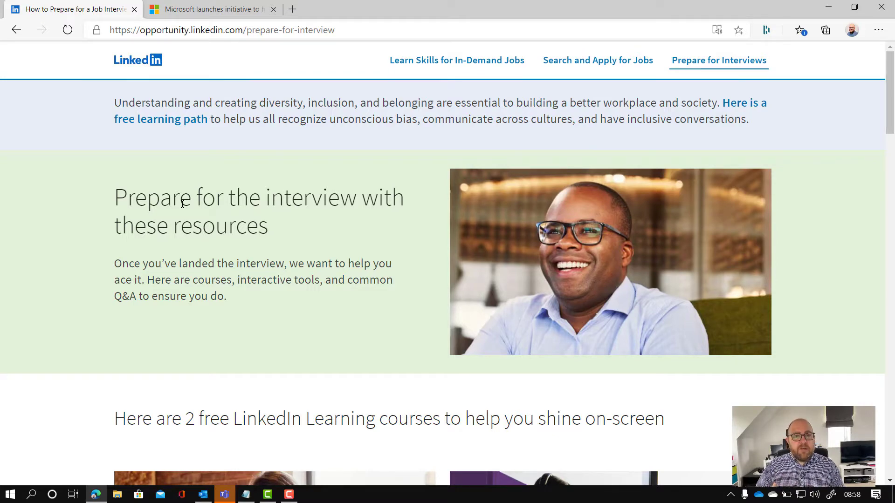
Step: Scroll past the course cards to the AI-powered instant feedback section and choose Get started
{"action": "scroll", "coordinate": [280, 242], "scroll_direction": "down", "scroll_amount": 4}
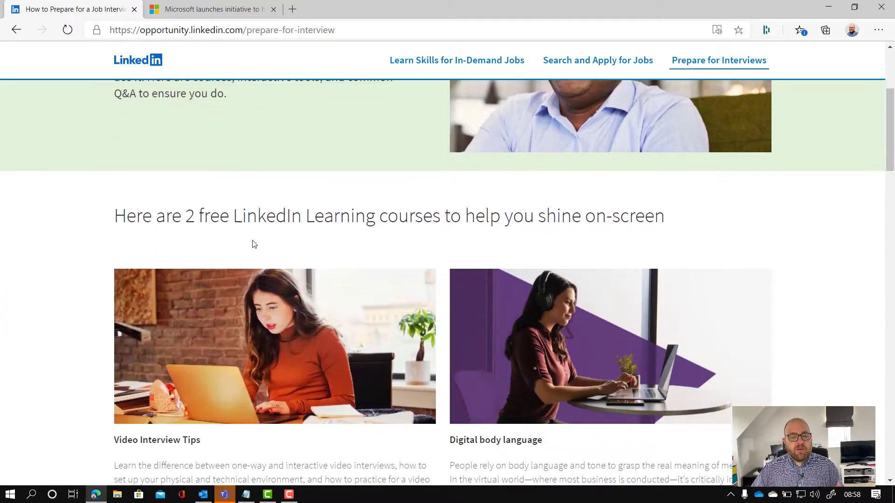
{"action": "scroll", "coordinate": [371, 259], "scroll_direction": "down", "scroll_amount": 1}
{"action": "scroll", "coordinate": [370, 258], "scroll_direction": "down", "scroll_amount": 3}
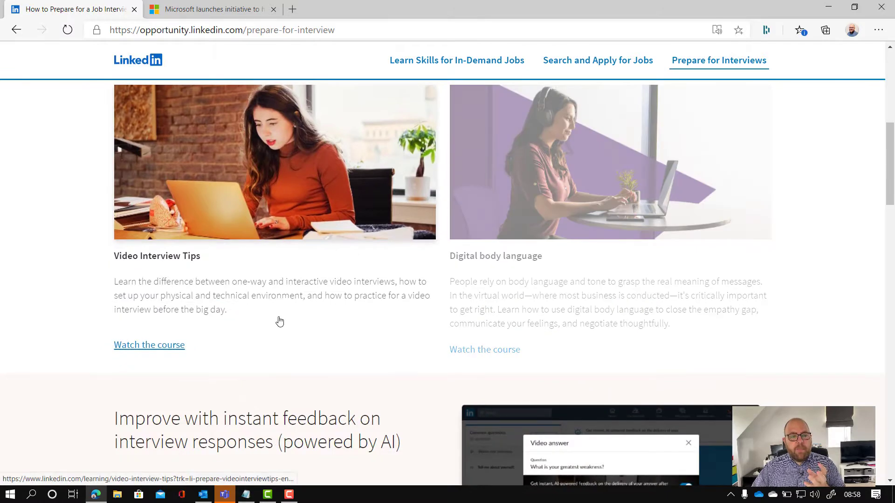
{"action": "scroll", "coordinate": [234, 293], "scroll_direction": "down", "scroll_amount": 4}
{"action": "scroll", "coordinate": [256, 292], "scroll_direction": "down", "scroll_amount": 1}
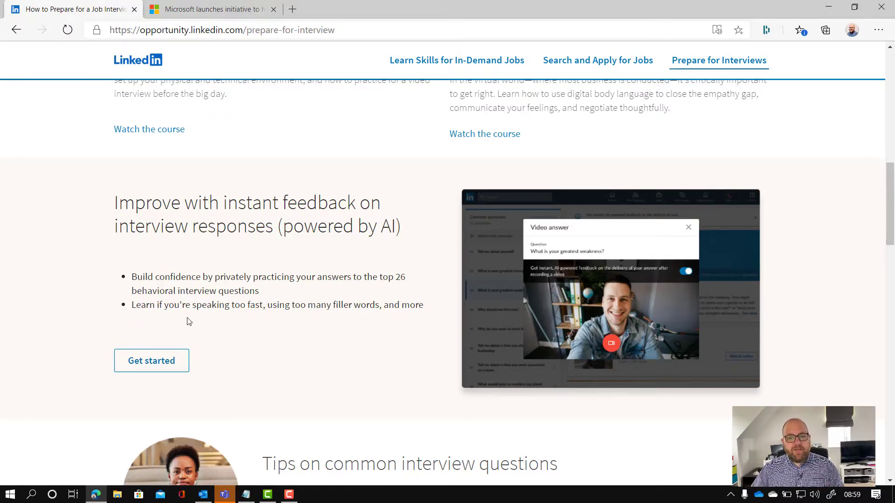
{"action": "left_click", "coordinate": [154, 361]}
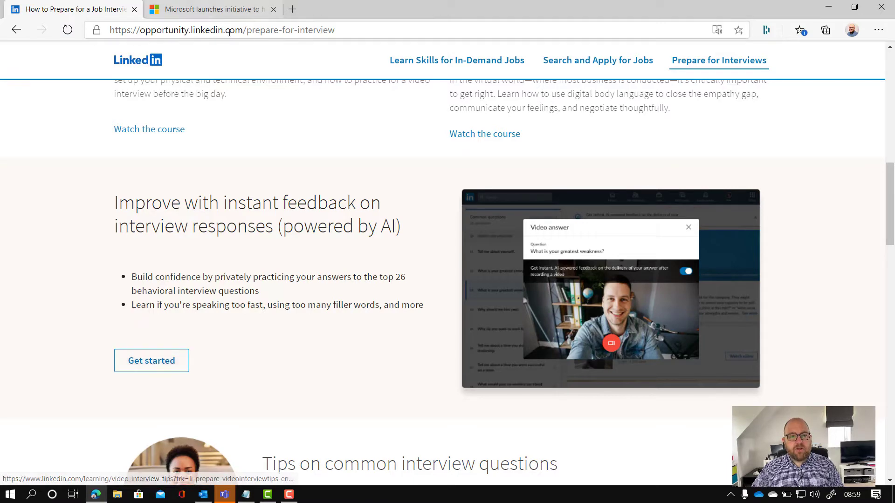
Step: Bring up the list of interview practice questions and browse it
{"action": "left_click", "coordinate": [151, 362]}
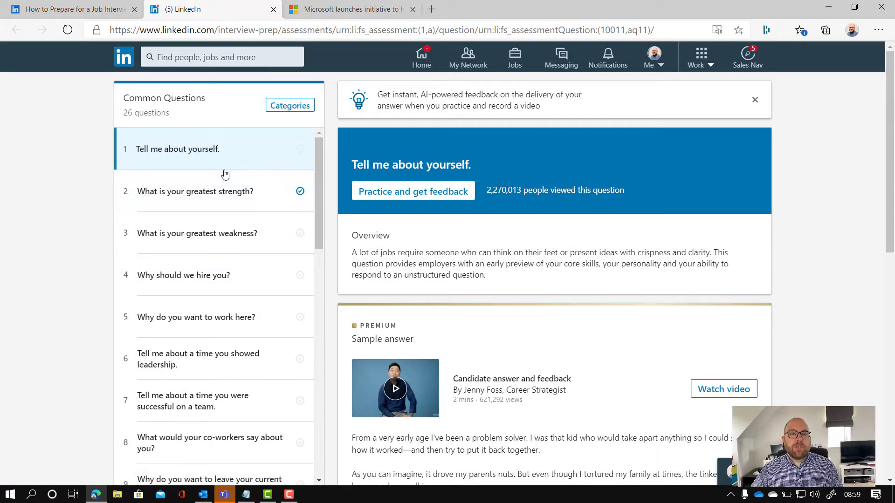
{"action": "scroll", "coordinate": [224, 175], "scroll_direction": "down", "scroll_amount": 3}
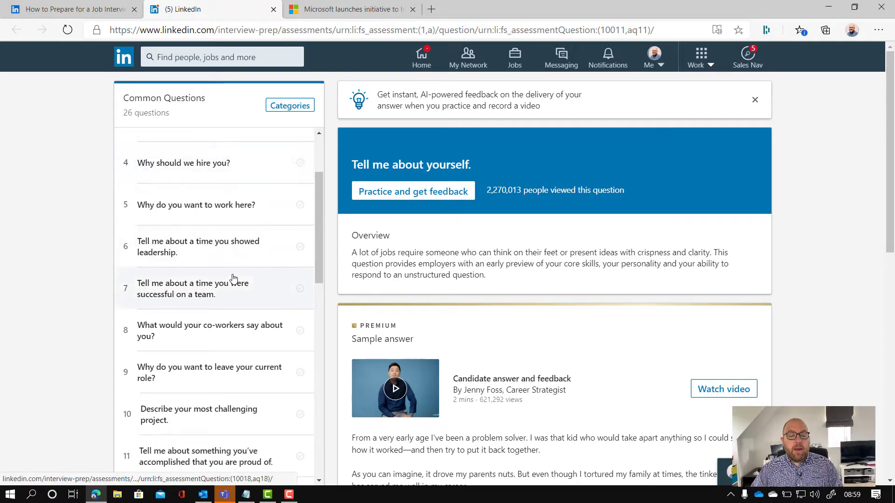
{"action": "scroll", "coordinate": [233, 279], "scroll_direction": "down", "scroll_amount": 4}
{"action": "scroll", "coordinate": [225, 267], "scroll_direction": "up", "scroll_amount": 8}
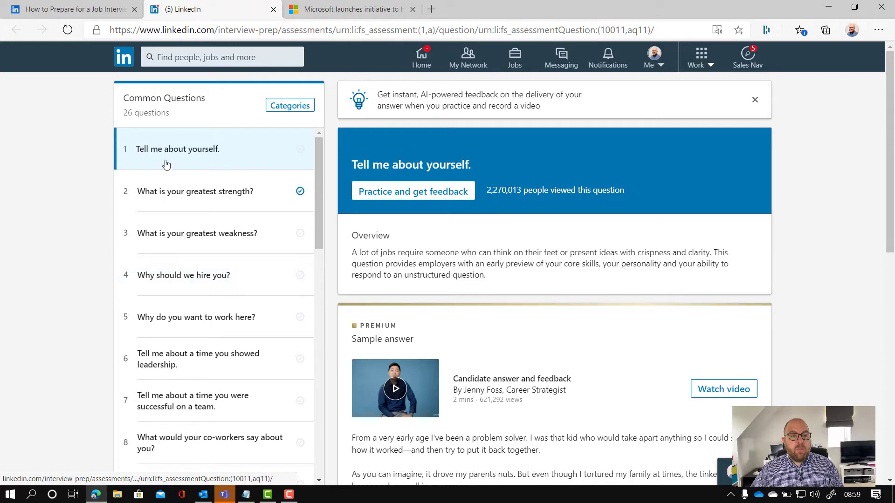
Step: Open 'Why should we hire you?' and expand its full answer framework tips
{"action": "left_click", "coordinate": [196, 279]}
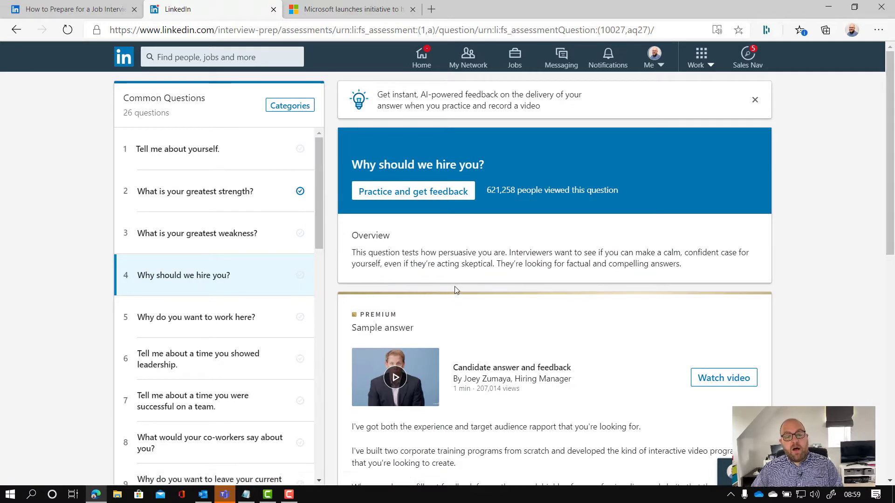
{"action": "scroll", "coordinate": [454, 286], "scroll_direction": "down", "scroll_amount": 8}
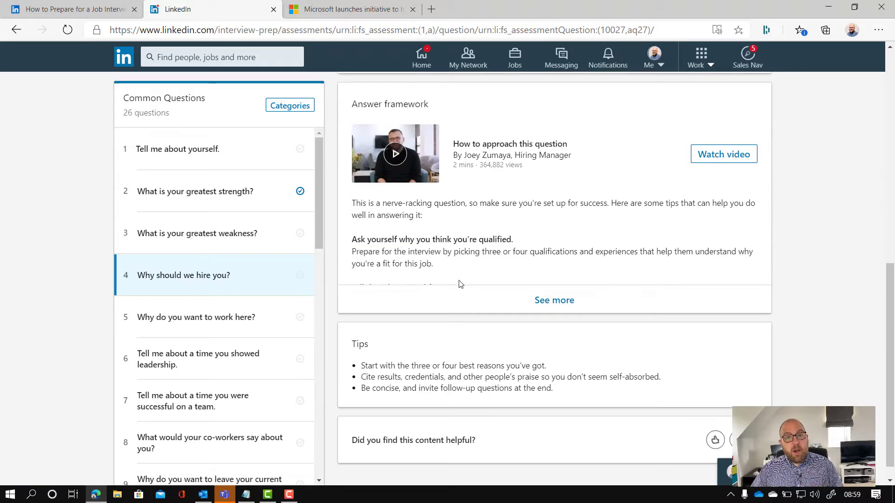
{"action": "left_click", "coordinate": [553, 303]}
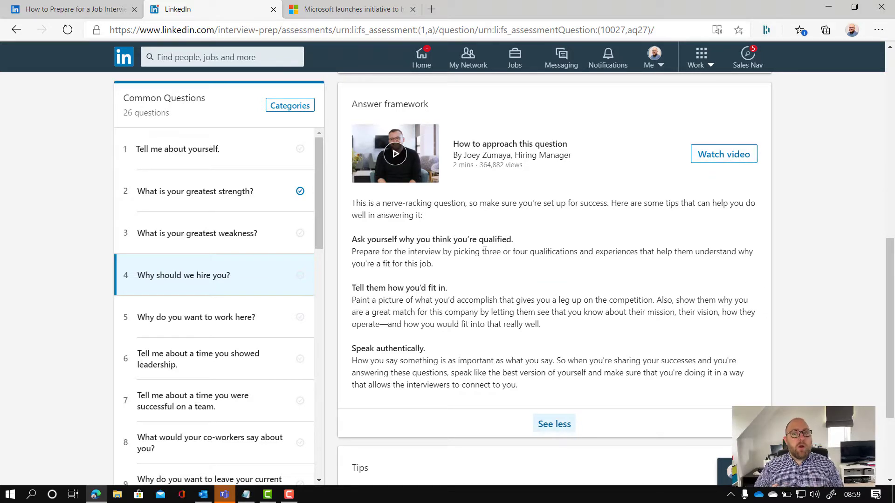
{"action": "scroll", "coordinate": [554, 174], "scroll_direction": "up", "scroll_amount": 5}
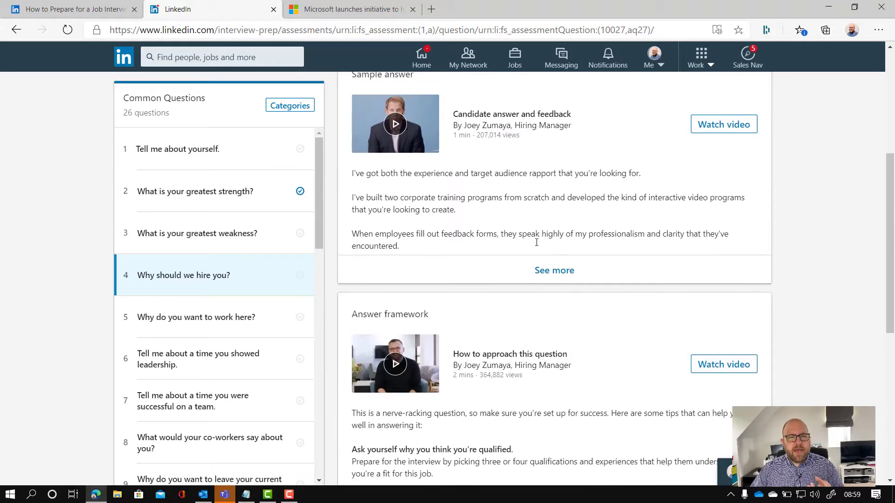
{"action": "scroll", "coordinate": [534, 252], "scroll_direction": "up", "scroll_amount": 6}
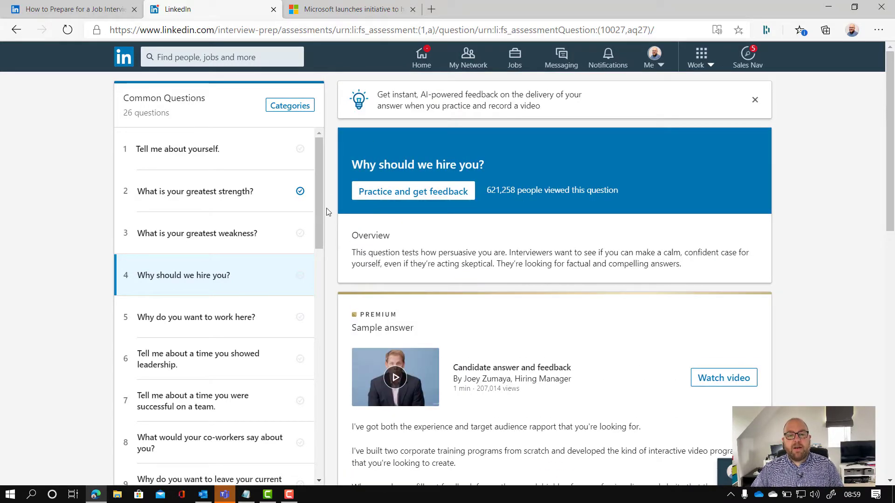
Step: Practise the question by recording a video, leaving AI-powered feedback On
{"action": "left_click", "coordinate": [407, 193]}
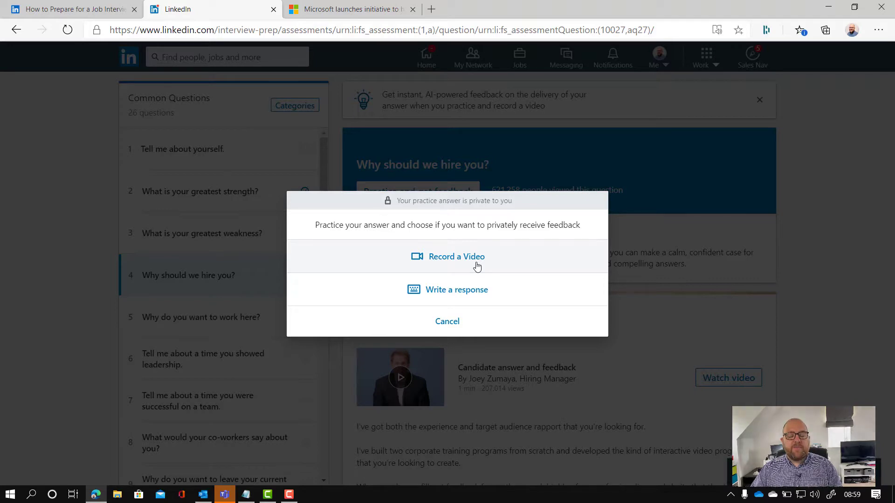
{"action": "left_click", "coordinate": [476, 266]}
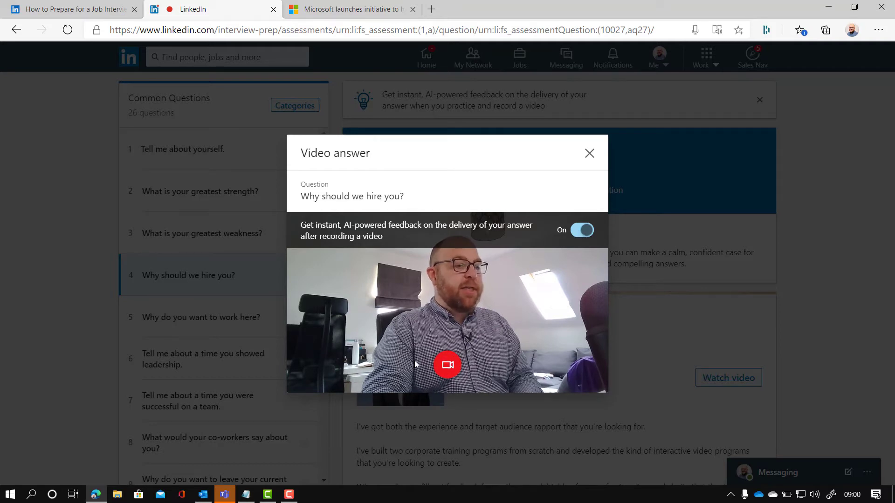
Step: Record a spoken video answer to 'Why should we hire you?' and stop the recording
{"action": "left_click", "coordinate": [438, 365]}
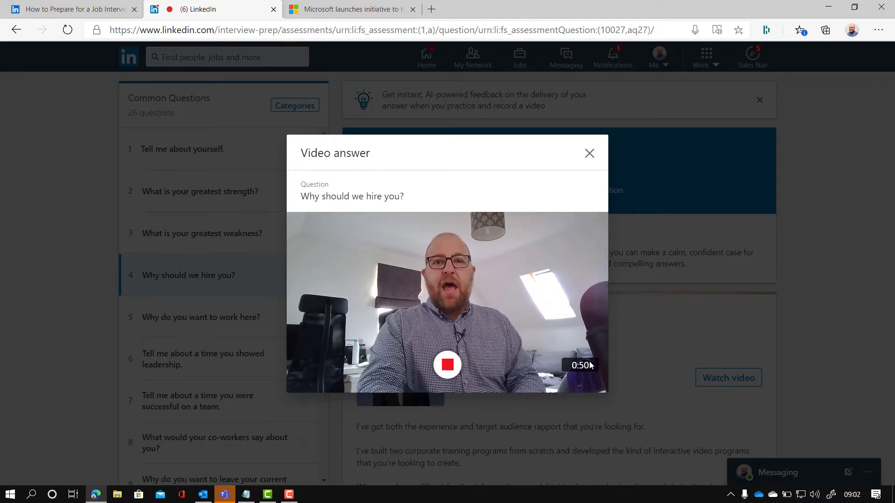
{"action": "left_click", "coordinate": [447, 365]}
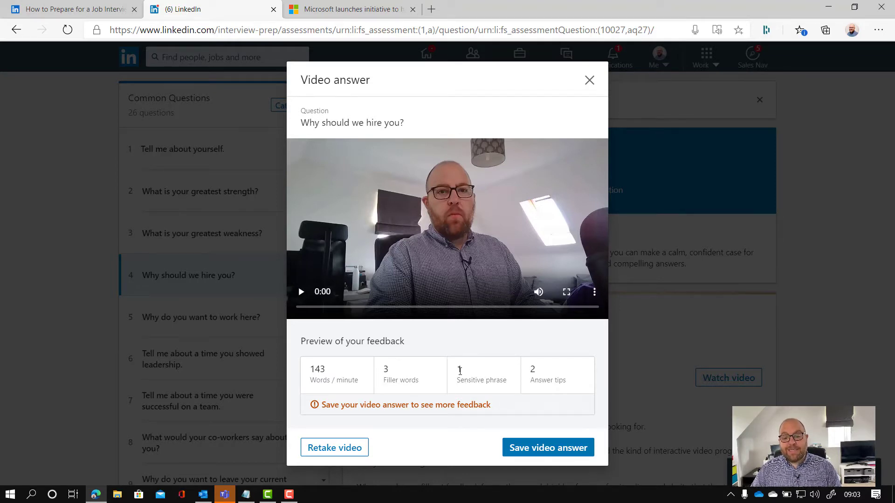
Step: Save the video answer and read its feedback: pace, filler words, and the 'workforce' tip
{"action": "left_click", "coordinate": [554, 452]}
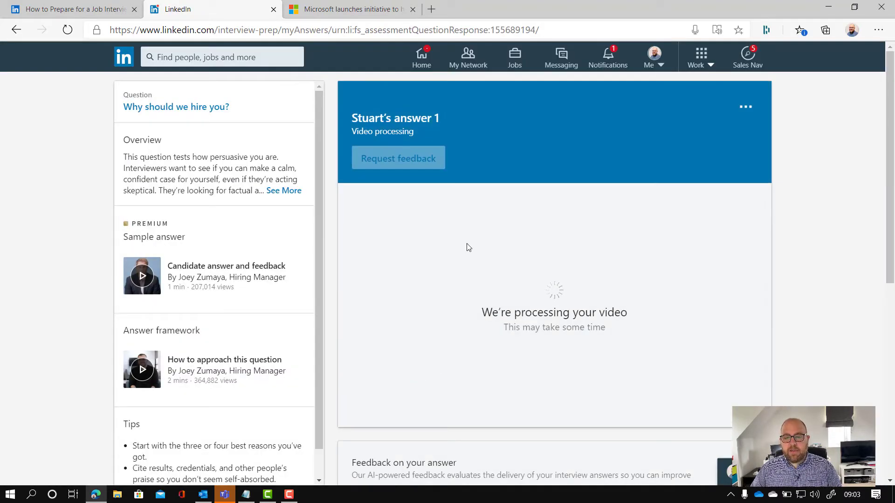
{"action": "scroll", "coordinate": [468, 247], "scroll_direction": "down", "scroll_amount": 5}
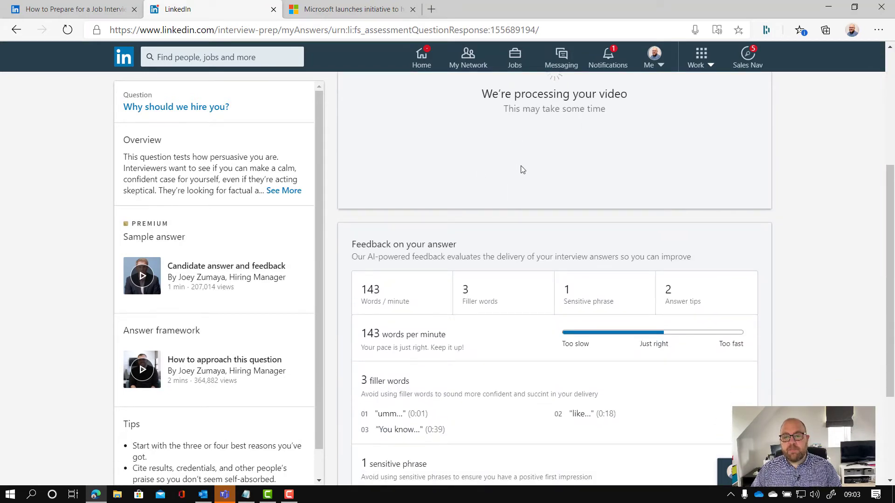
{"action": "scroll", "coordinate": [457, 303], "scroll_direction": "down", "scroll_amount": 3}
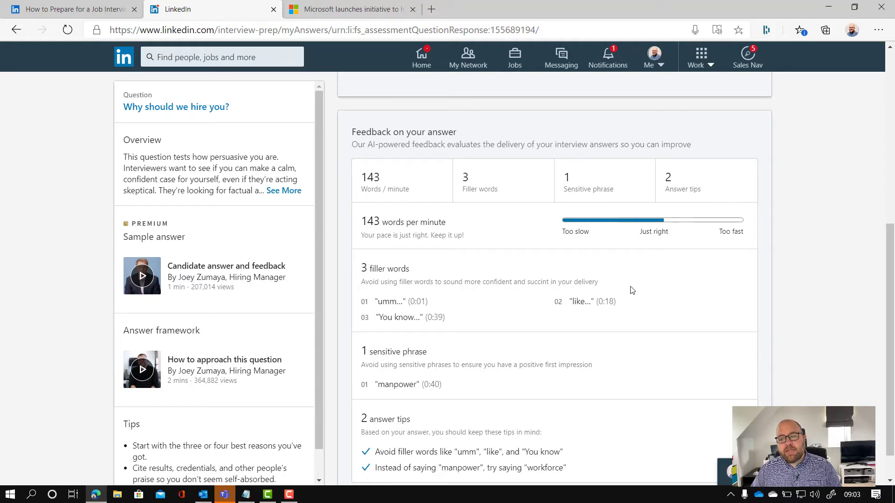
{"action": "scroll", "coordinate": [631, 290], "scroll_direction": "down", "scroll_amount": 1}
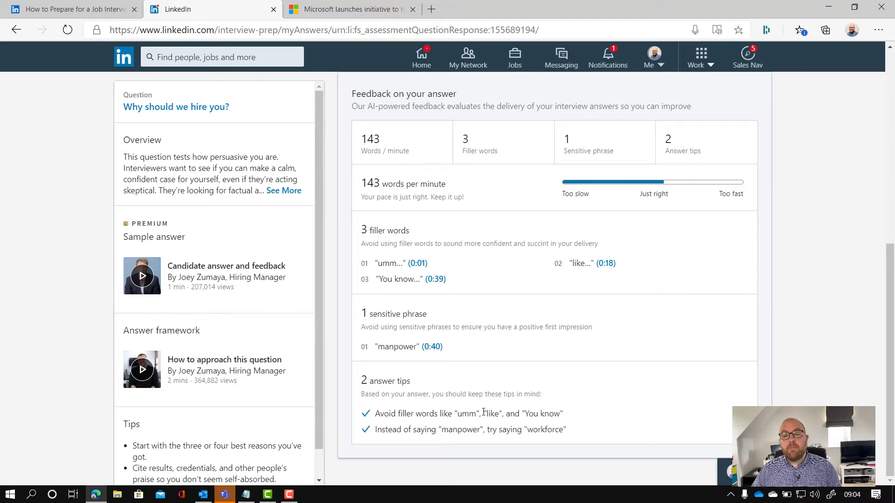
{"action": "scroll", "coordinate": [540, 410], "scroll_direction": "up", "scroll_amount": 7}
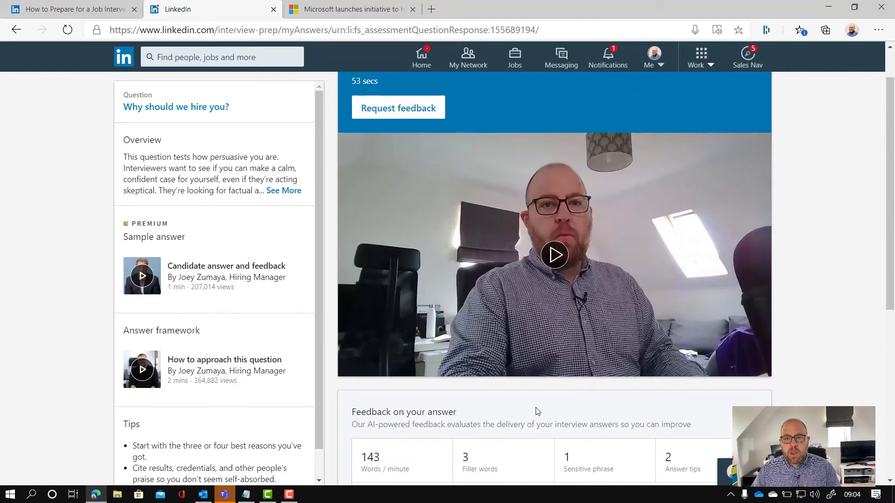
{"action": "scroll", "coordinate": [535, 411], "scroll_direction": "up", "scroll_amount": 1}
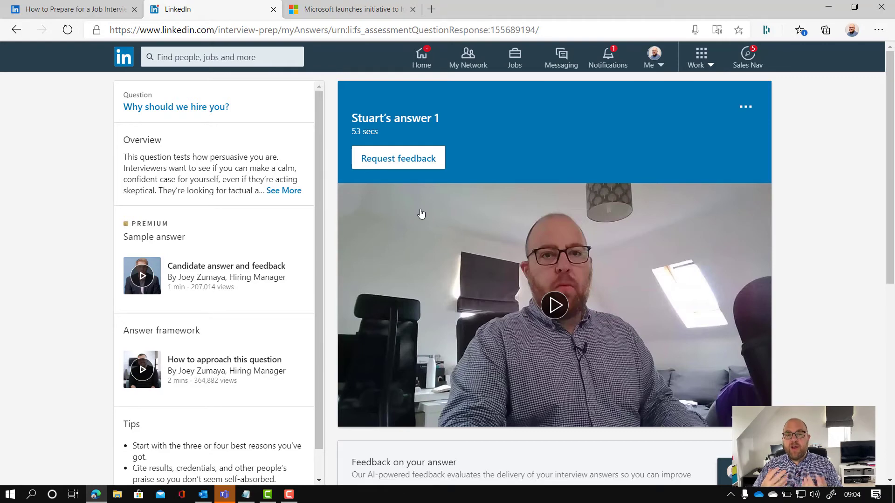
Step: Request feedback from a connection found by name search, and review the prefilled message
{"action": "left_click", "coordinate": [410, 159]}
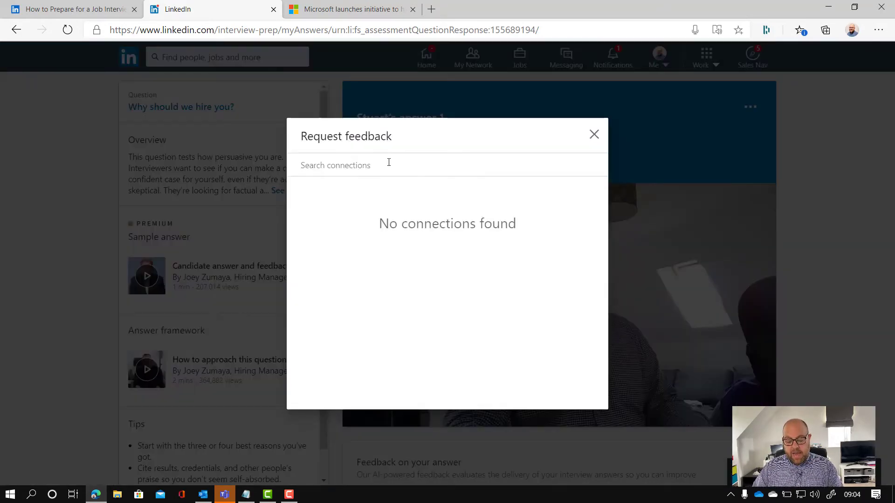
{"action": "type", "text": "katie r"}
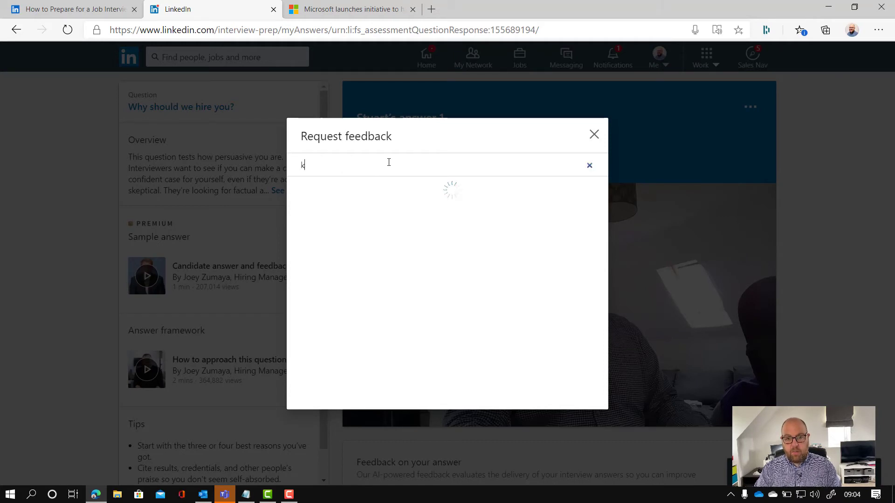
{"action": "type", "text": "id"}
{"action": "left_click", "coordinate": [350, 198]}
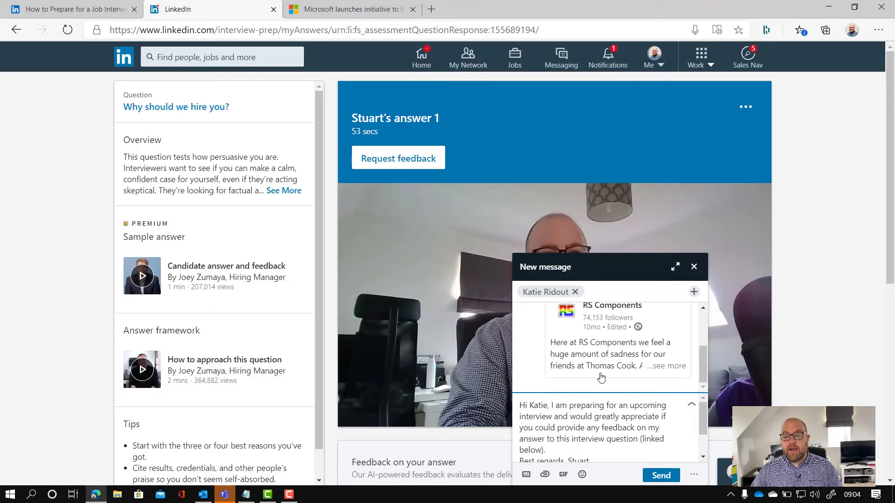
{"action": "scroll", "coordinate": [577, 402], "scroll_direction": "down", "scroll_amount": 1}
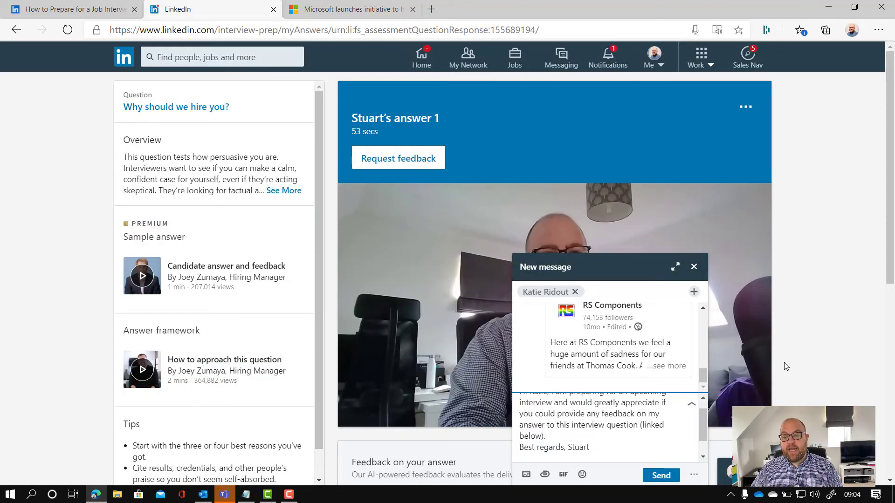
{"action": "scroll", "coordinate": [590, 418], "scroll_direction": "down", "scroll_amount": 1}
{"action": "scroll", "coordinate": [589, 418], "scroll_direction": "up", "scroll_amount": 1}
{"action": "scroll", "coordinate": [581, 422], "scroll_direction": "down", "scroll_amount": 2}
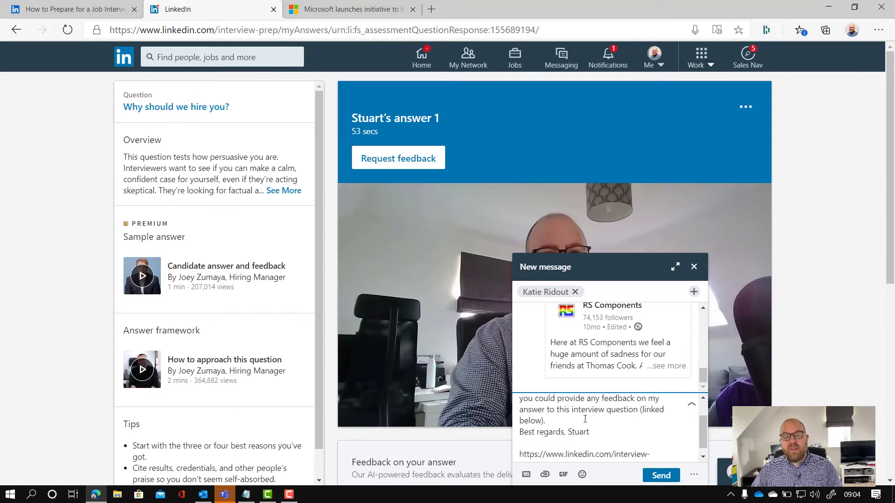
Step: Send the prefilled feedback request containing the answer link
{"action": "left_click", "coordinate": [662, 474]}
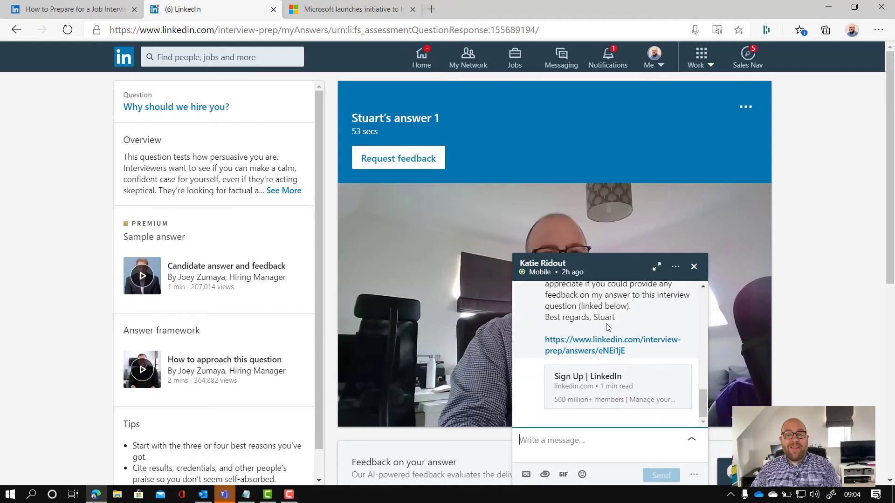